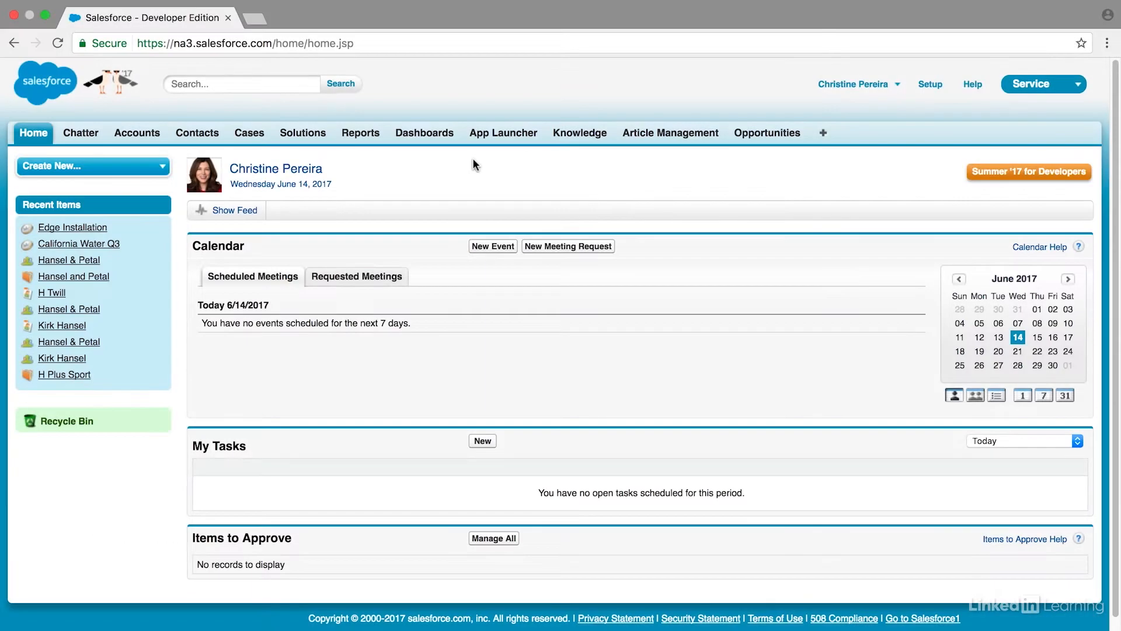
Step: Go to the Reports & Dashboards page from the Salesforce home page
click(365, 137)
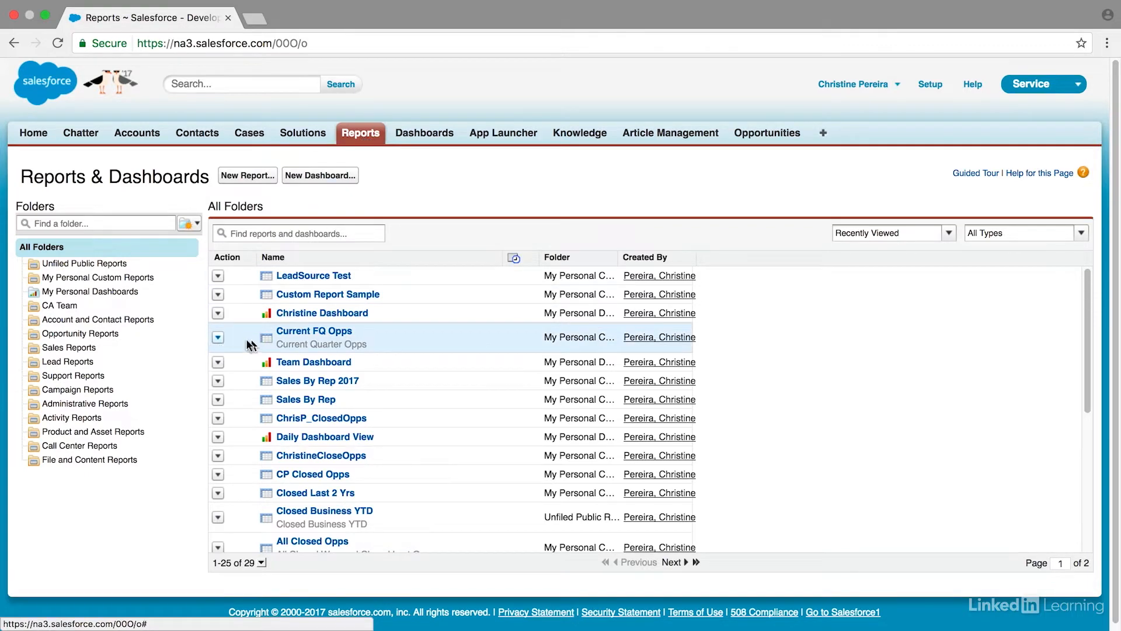
Step: Show the Opportunity Reports folder from the Folders tree
click(81, 334)
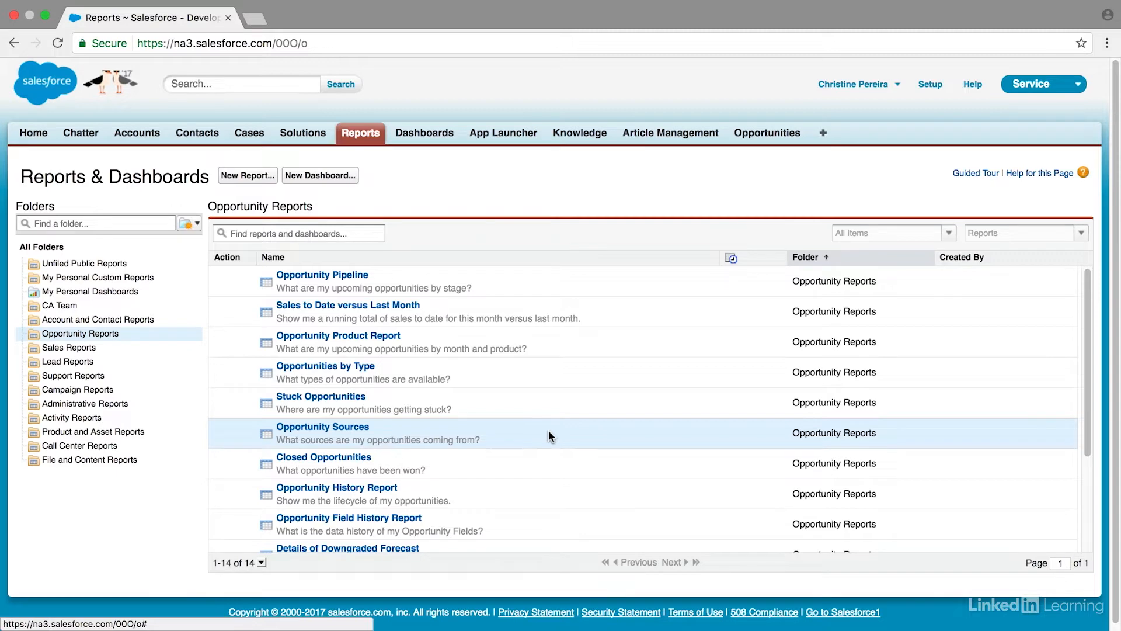
Step: Run Opportunities by Source for Current and Previous FY, limited to Closed opportunities
click(338, 429)
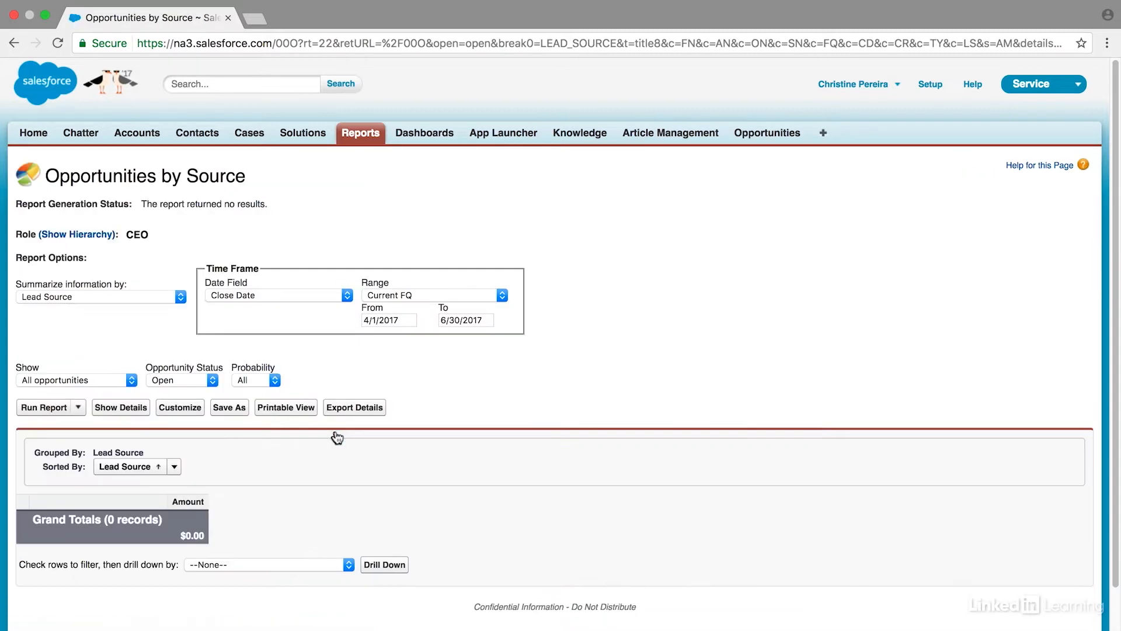
scroll(520, 440, down, 1)
scroll(519, 446, down, 1)
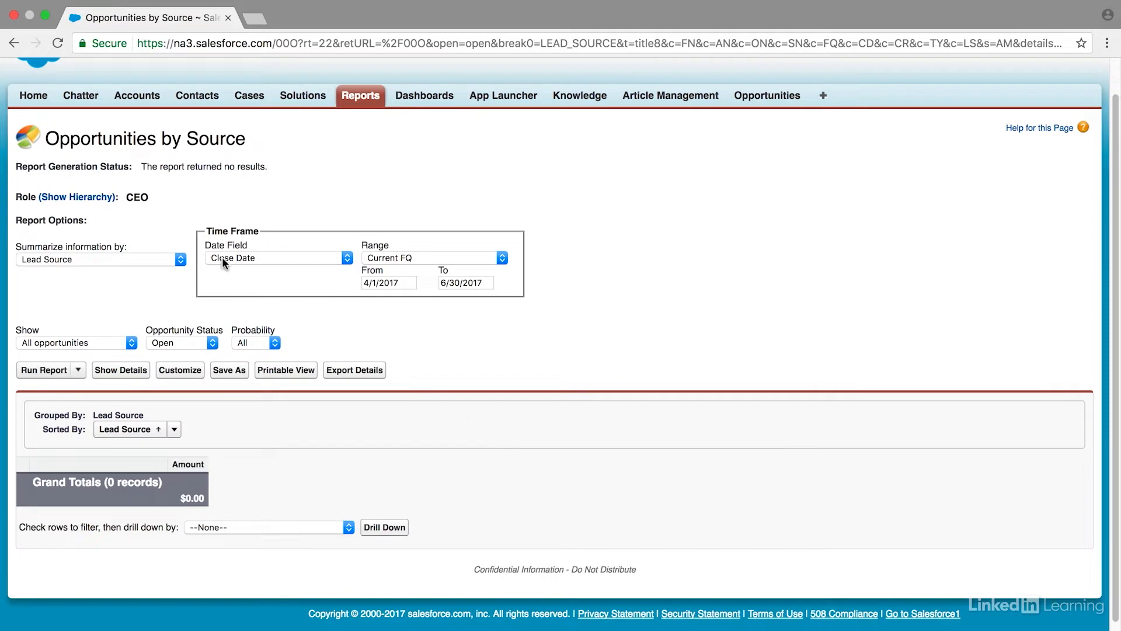
click(433, 259)
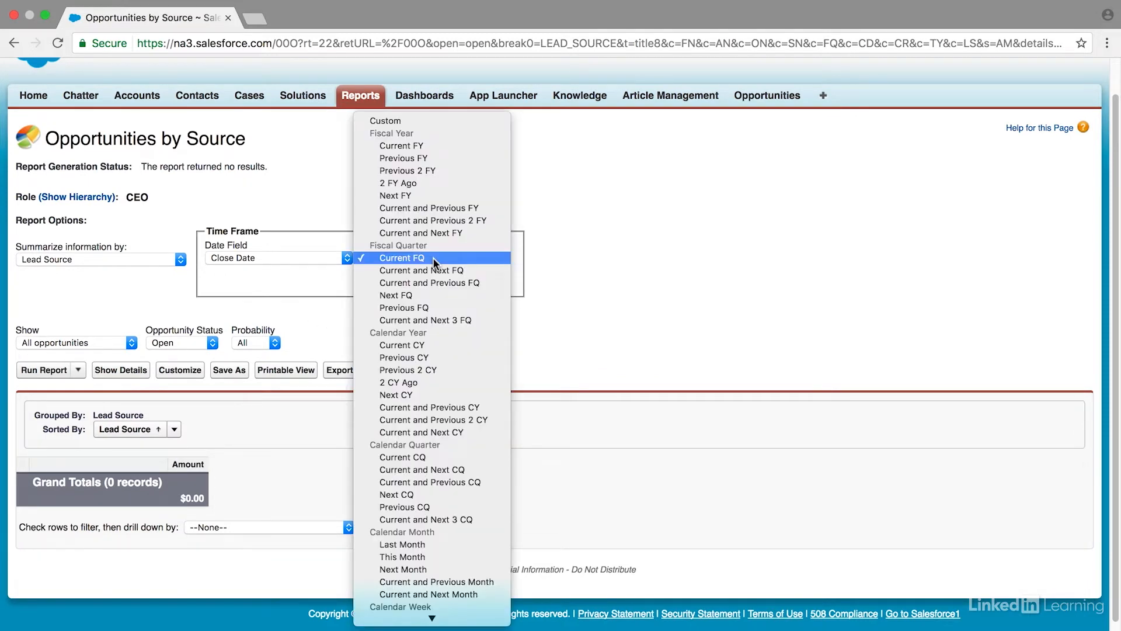
click(439, 211)
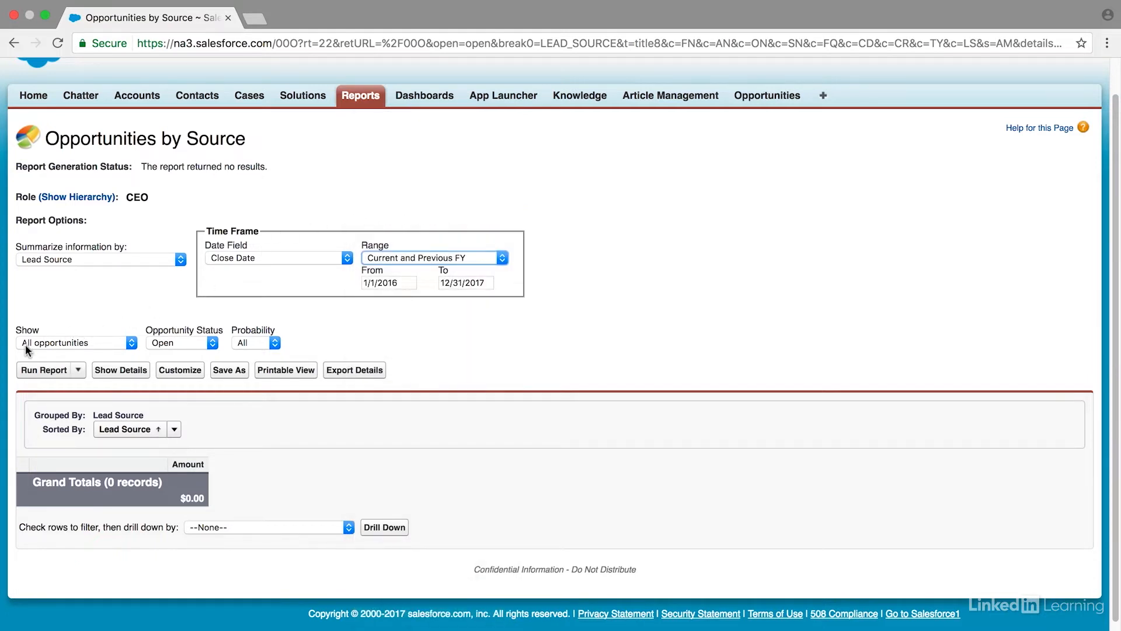
click(164, 342)
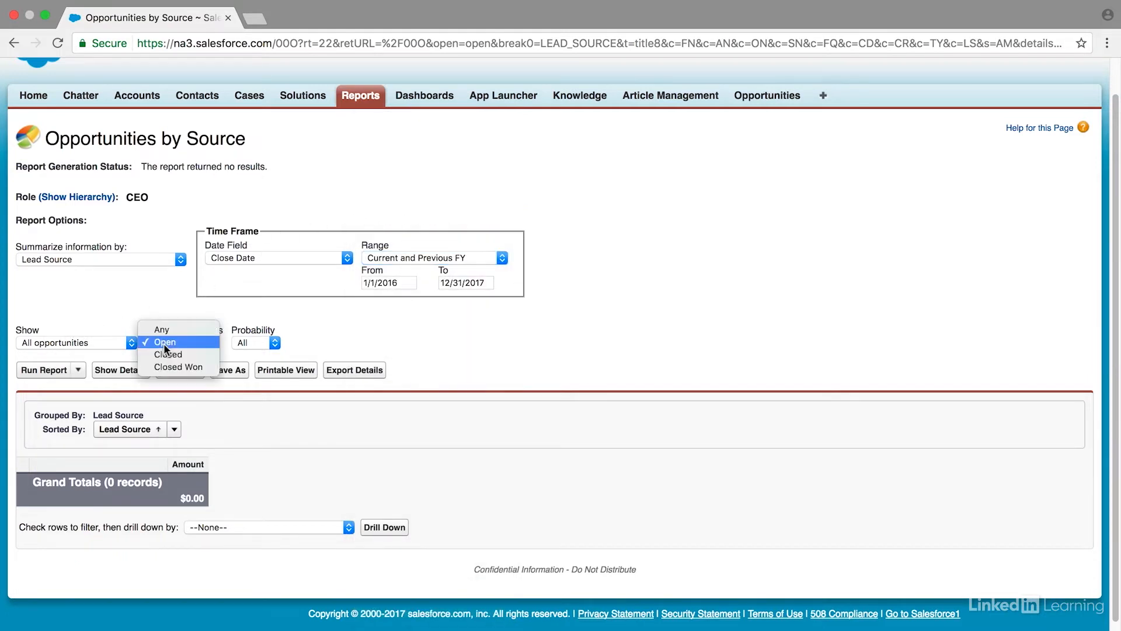
click(168, 354)
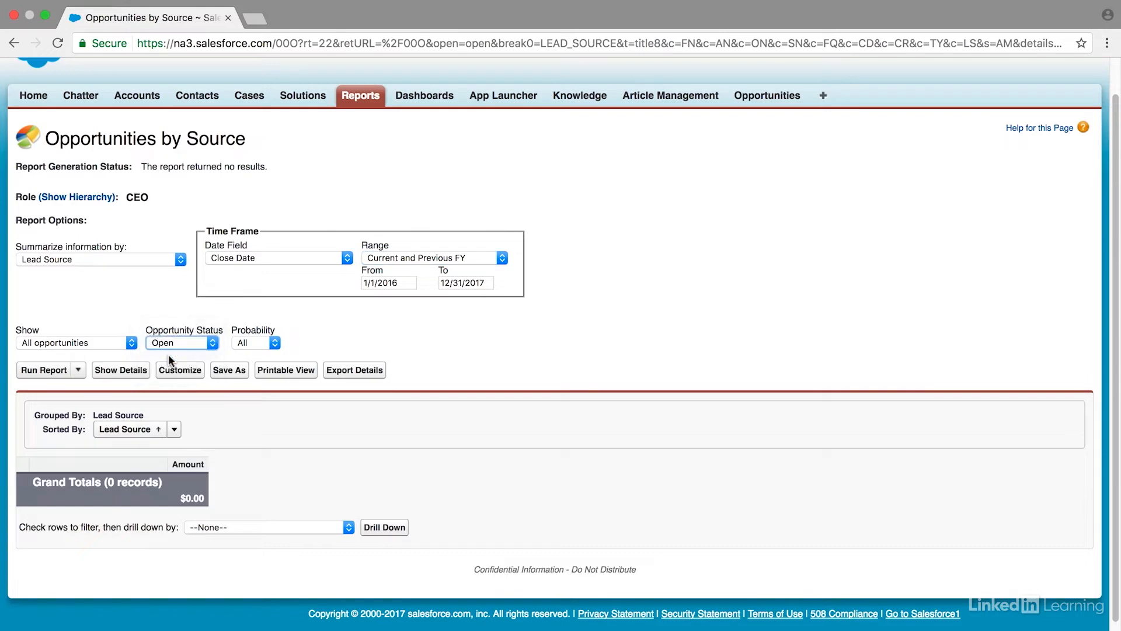
click(39, 375)
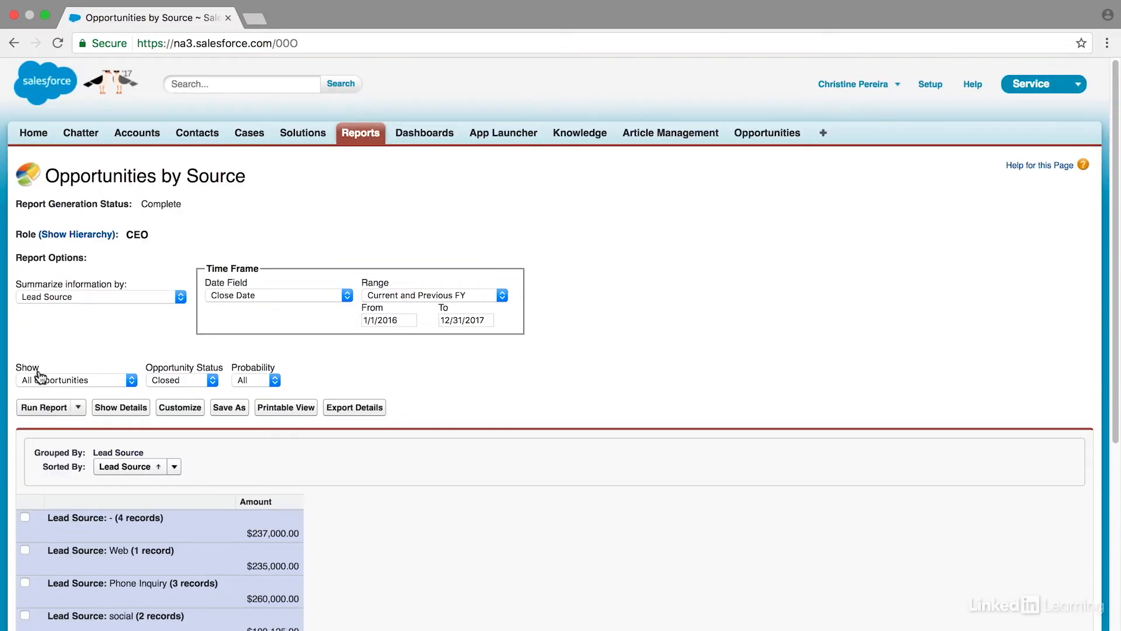
scroll(450, 506, down, 3)
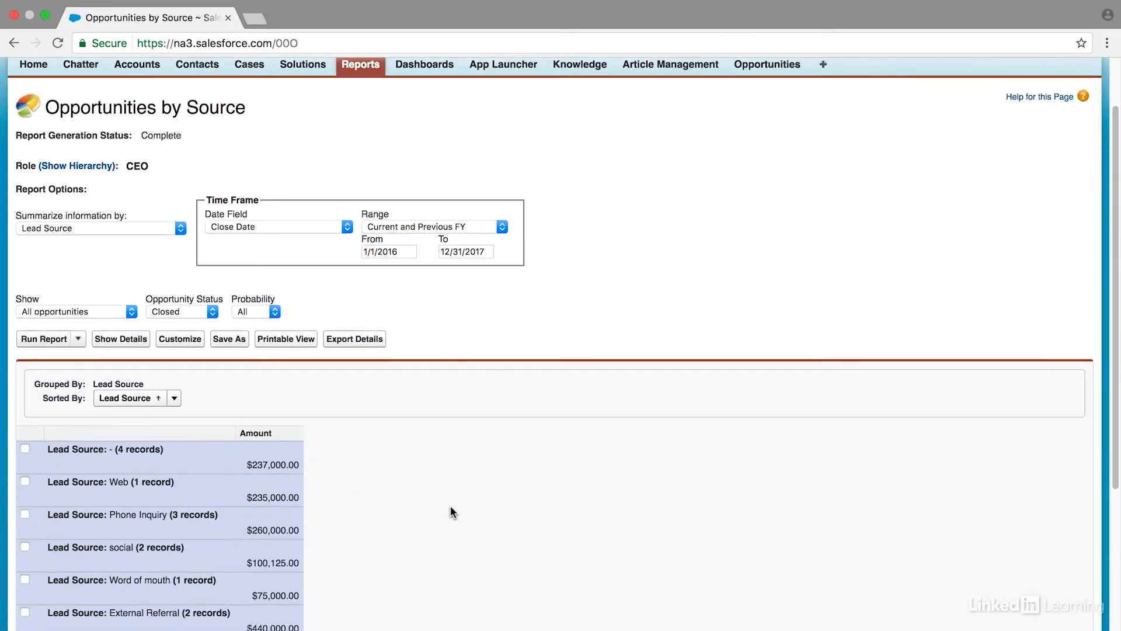
scroll(450, 505, down, 3)
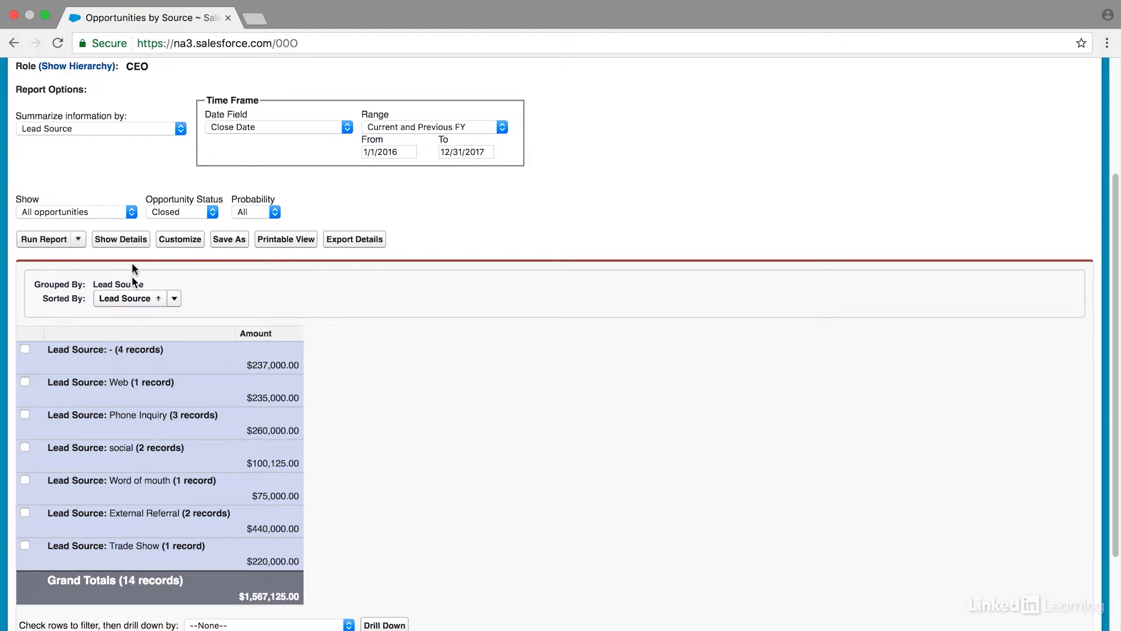
Step: Show detail rows under each lead source and bring the report into the builder for customizing
click(132, 241)
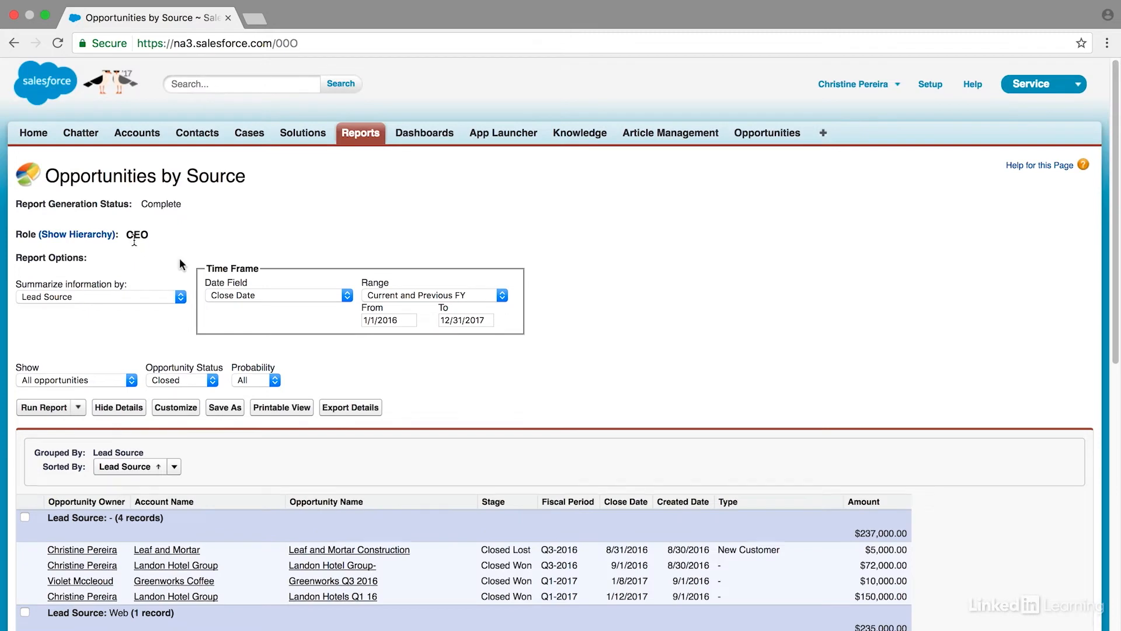
scroll(533, 389, down, 2)
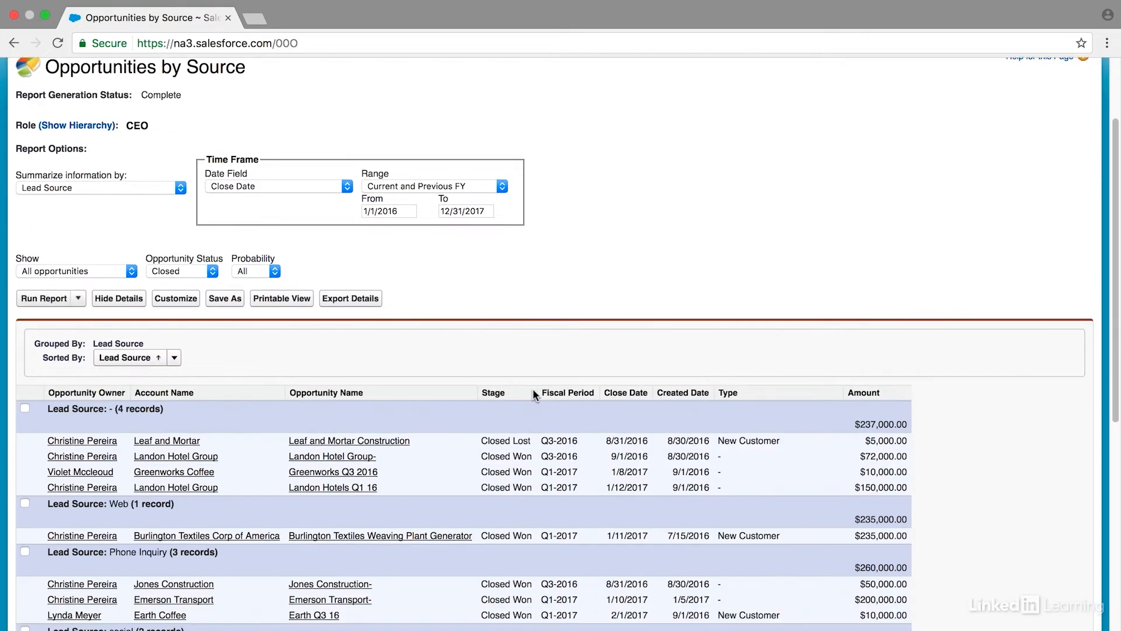
scroll(533, 387, down, 2)
scroll(532, 388, down, 2)
scroll(533, 388, down, 1)
scroll(533, 388, down, 1)
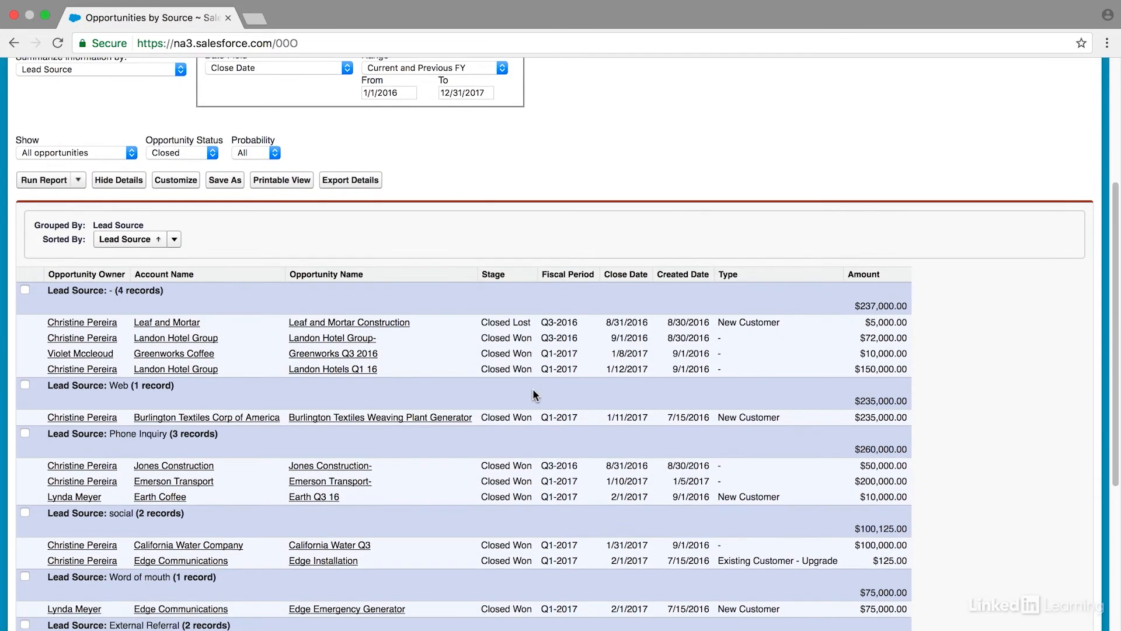
scroll(533, 388, down, 1)
scroll(533, 388, down, 1)
scroll(533, 388, up, 4)
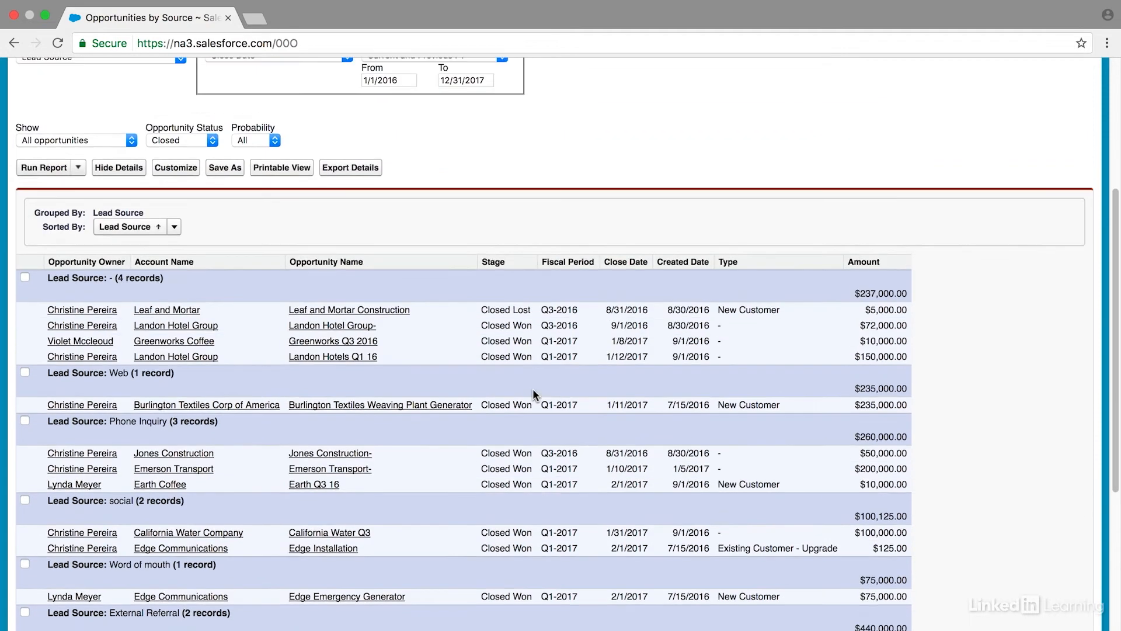
scroll(533, 389, up, 2)
scroll(532, 388, up, 3)
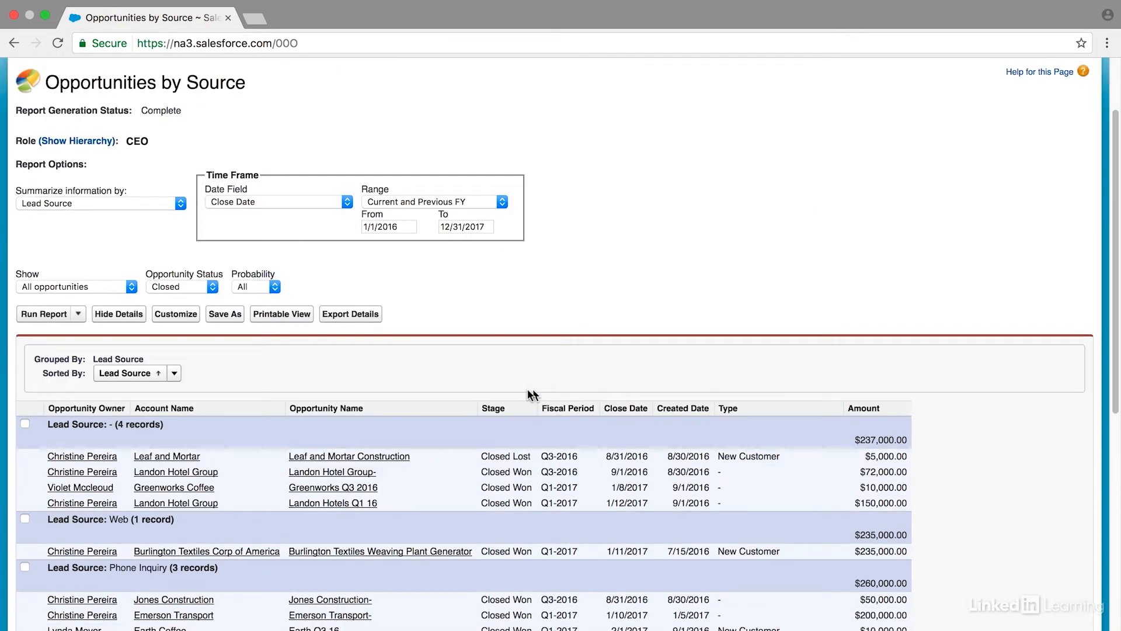
click(181, 317)
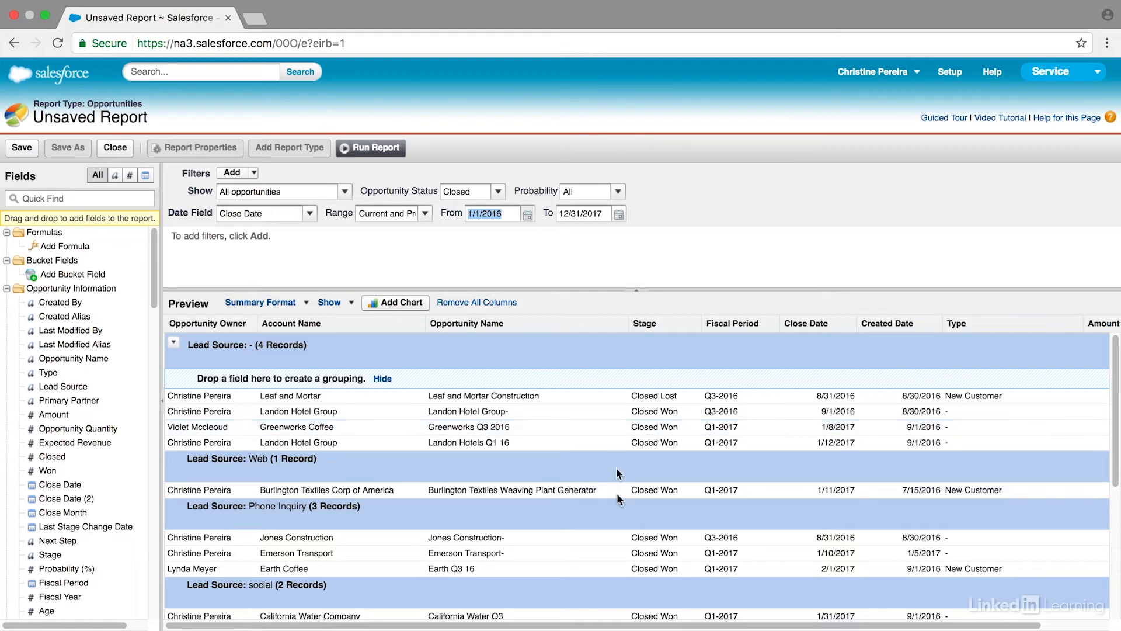
drag(735, 622, 796, 622)
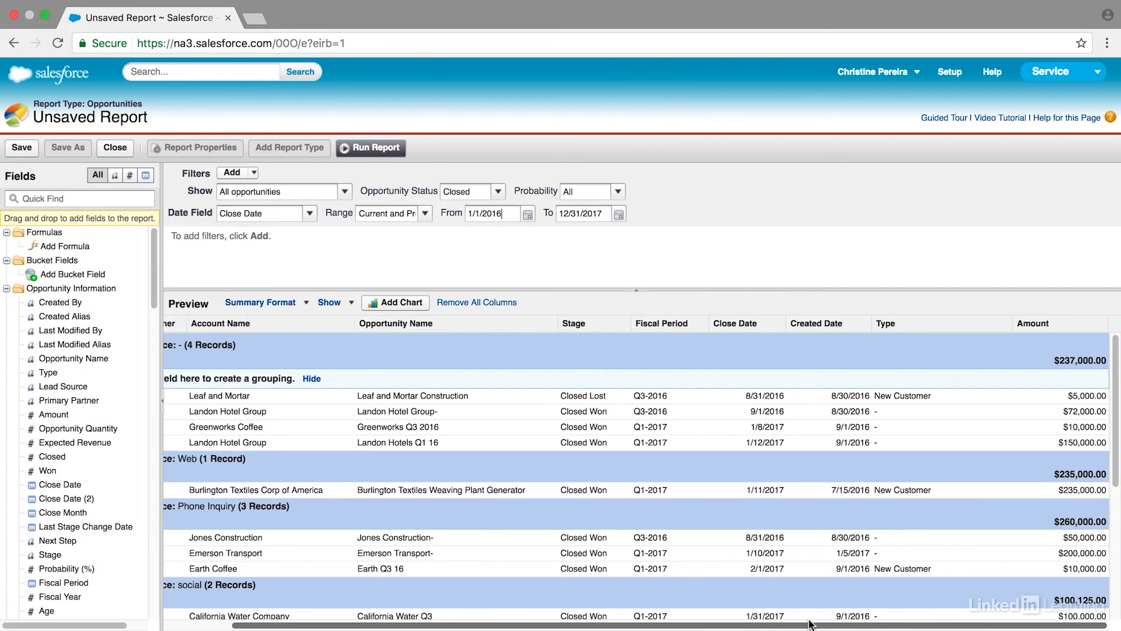
mouse_move(937, 324)
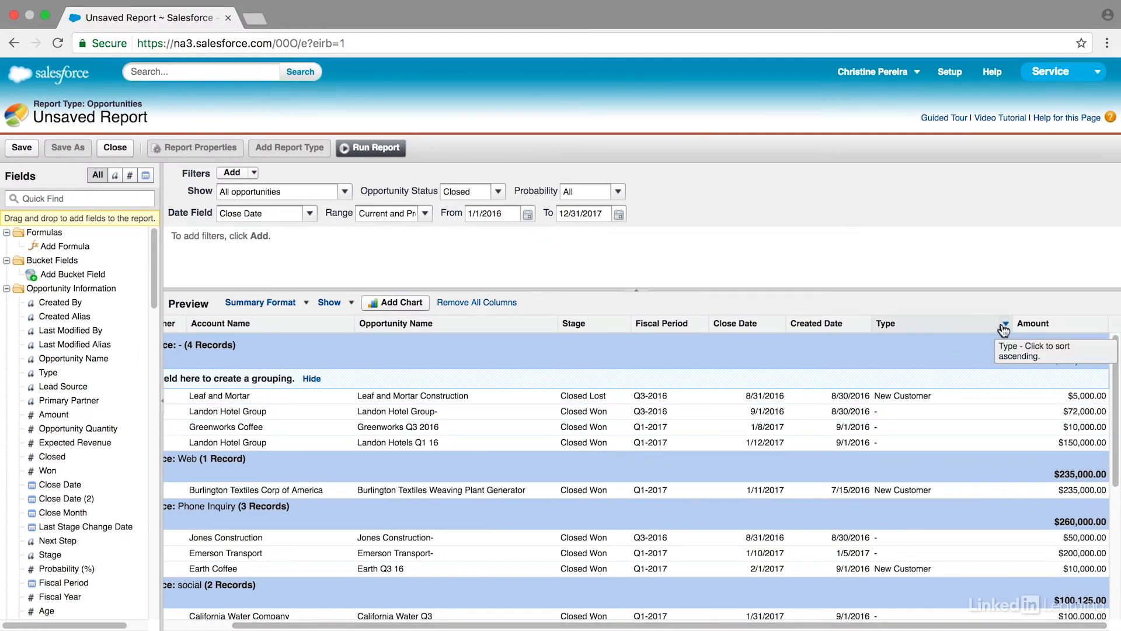
Step: Remove the Type column and add an Expected Revenue column before Stage
click(1006, 324)
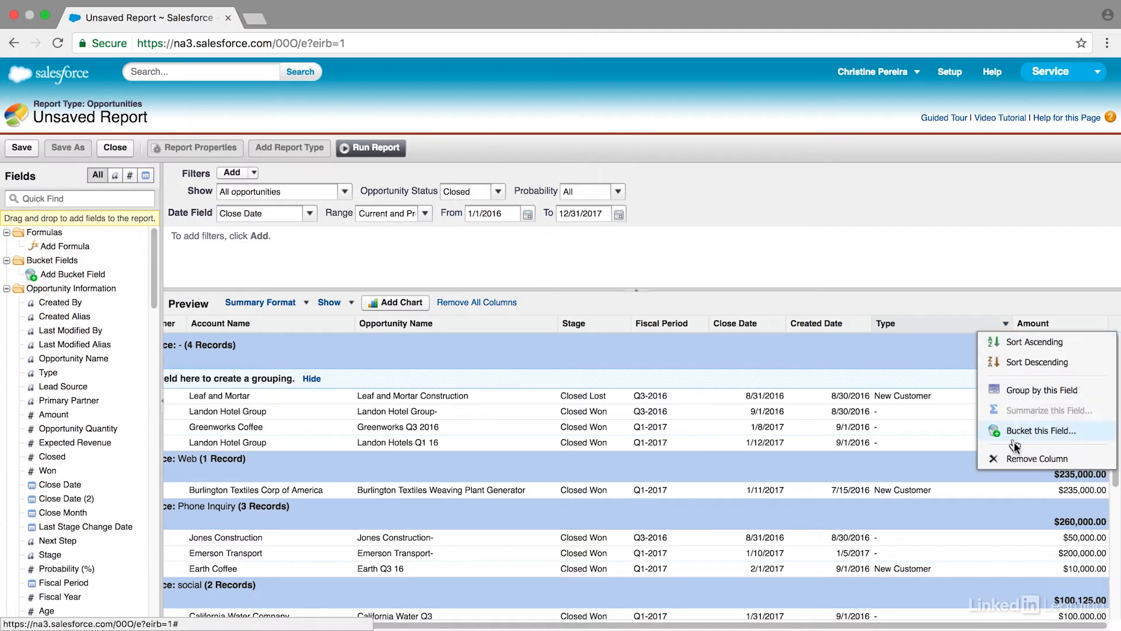
click(1021, 460)
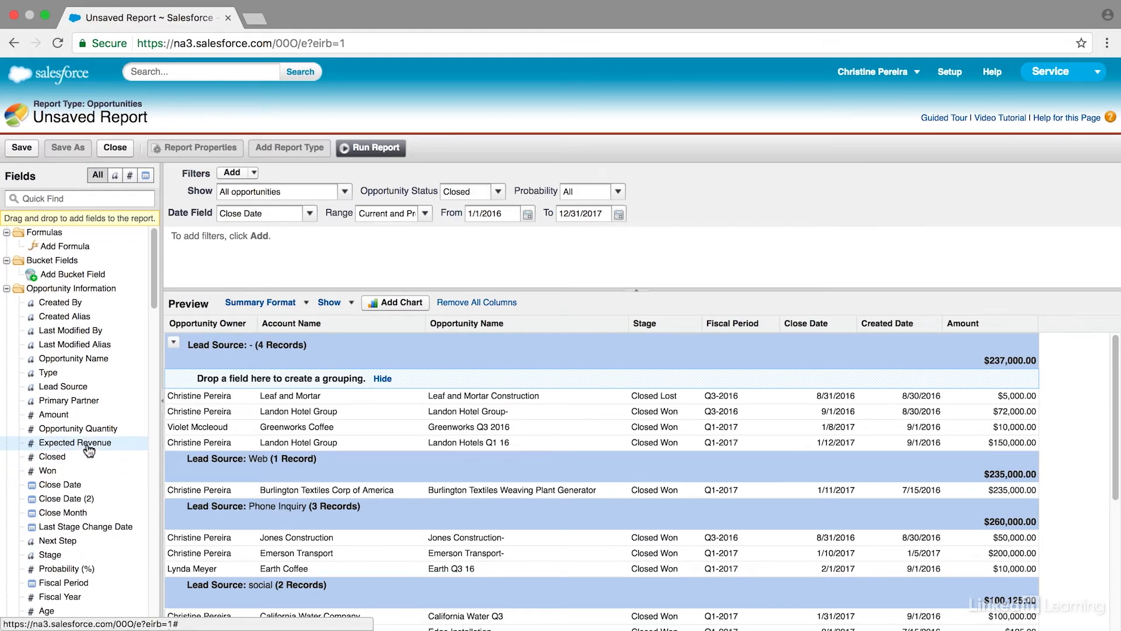
drag(88, 449, 586, 359)
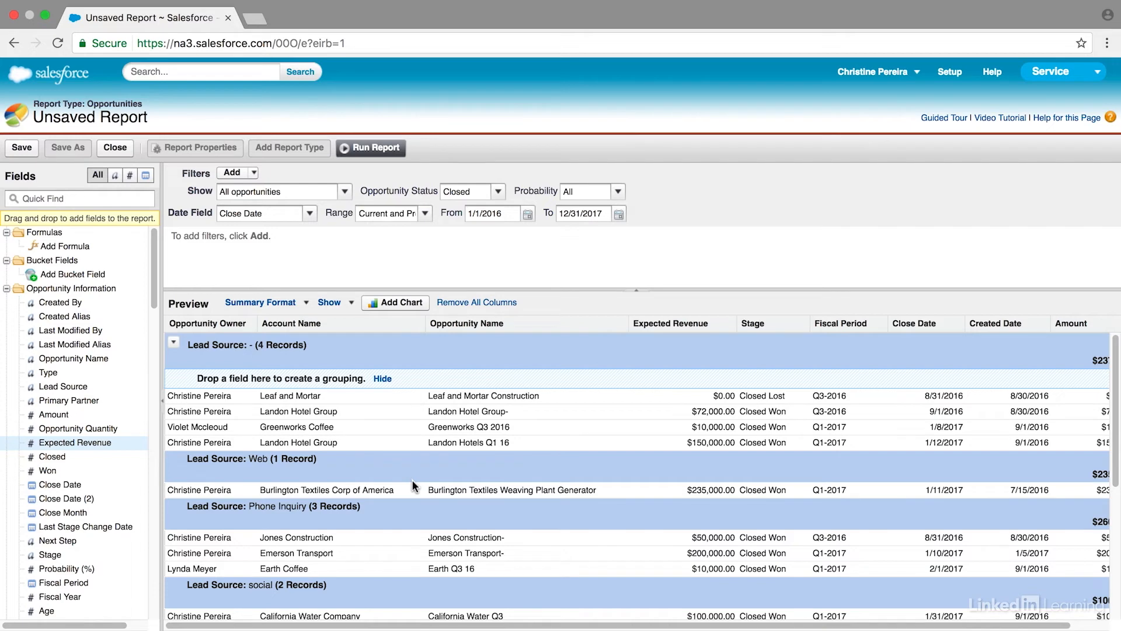
Step: Save the report as 'Sample Report' in My Personal Custom Reports
click(23, 149)
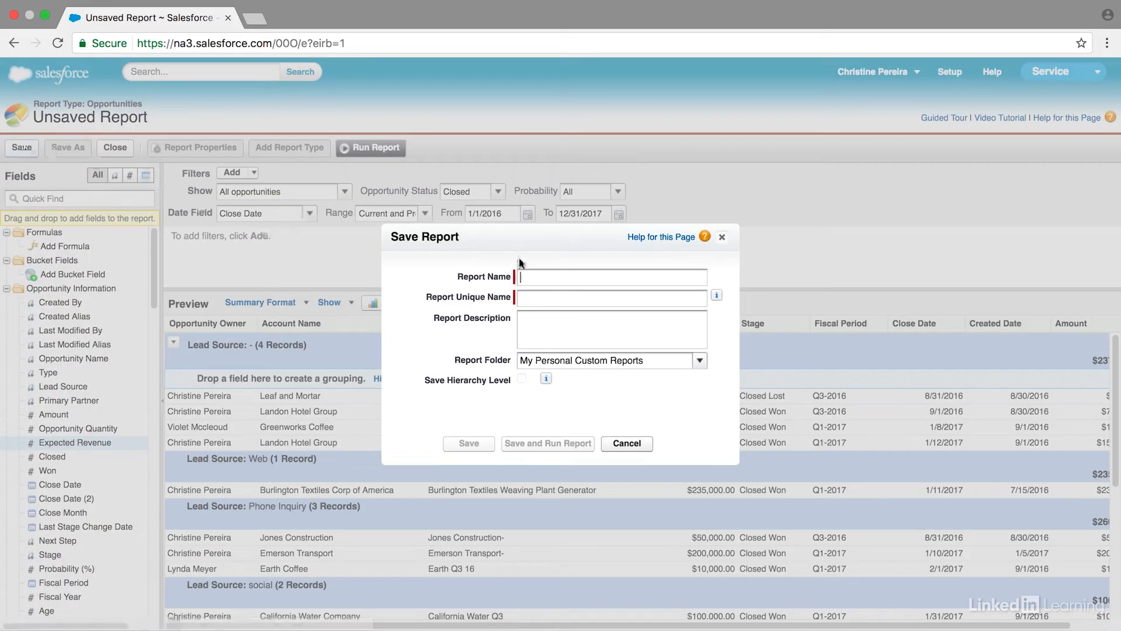
text(Sample R)
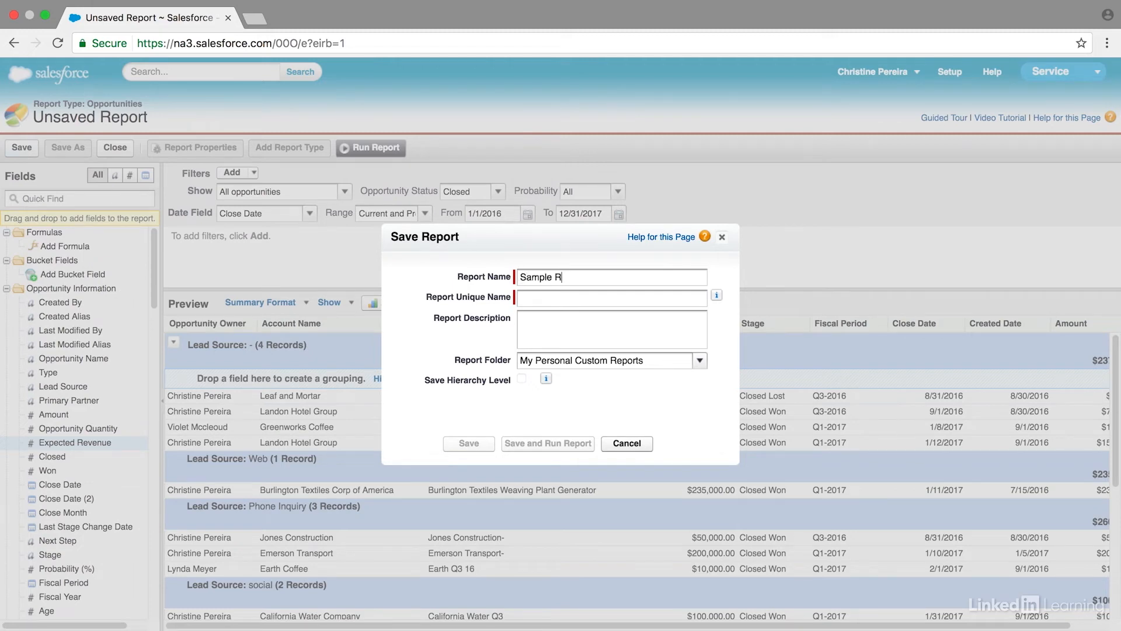
text(eport)
click(629, 328)
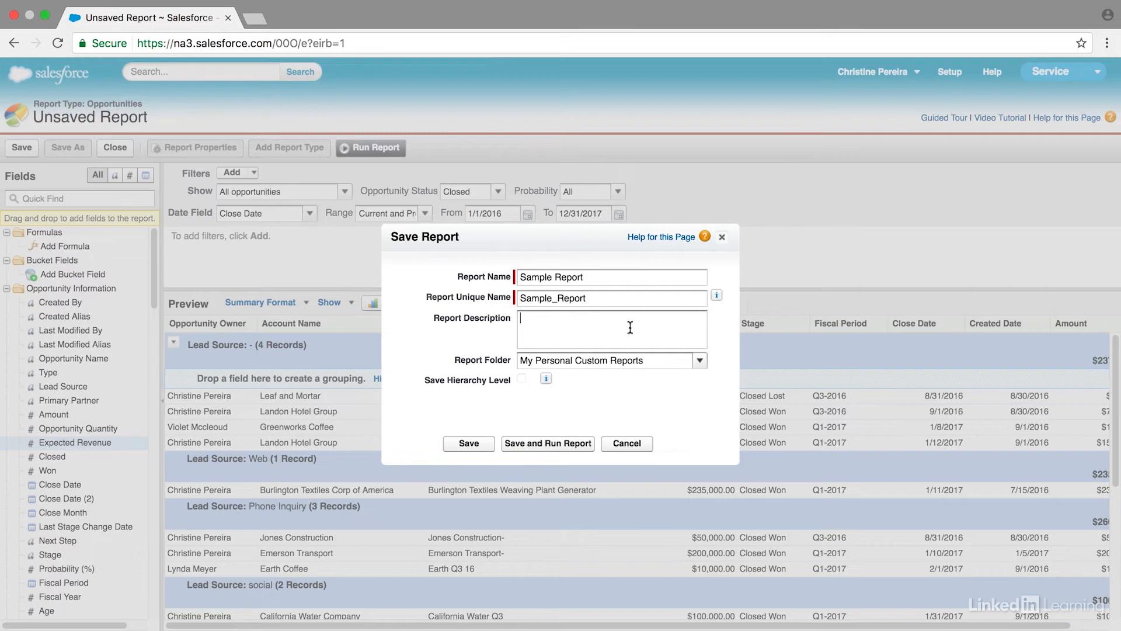
click(700, 360)
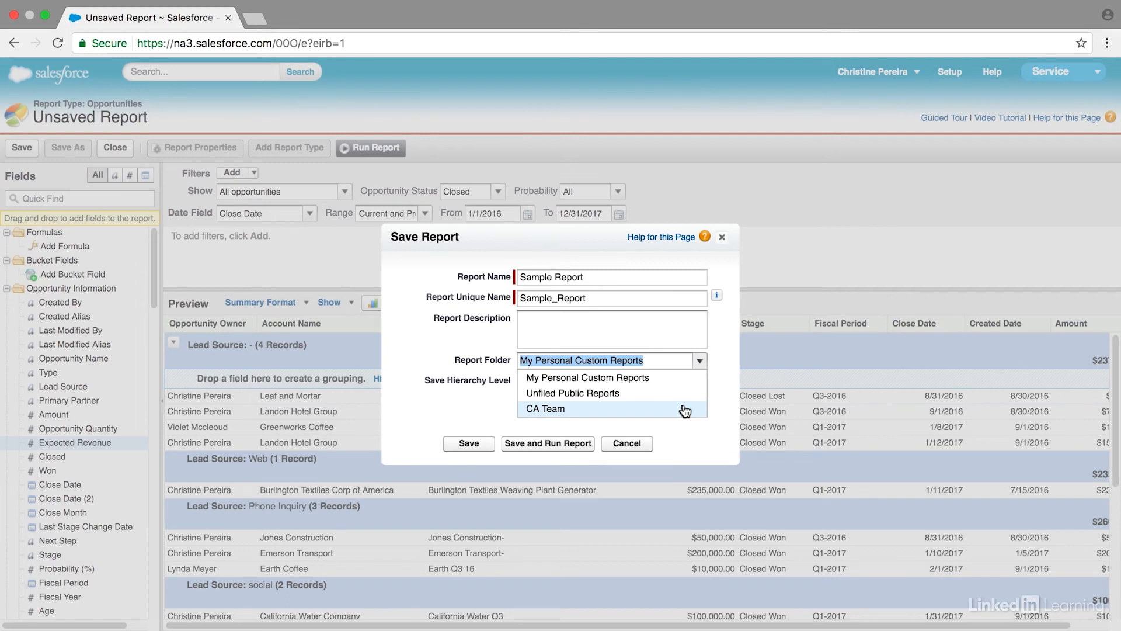
click(649, 376)
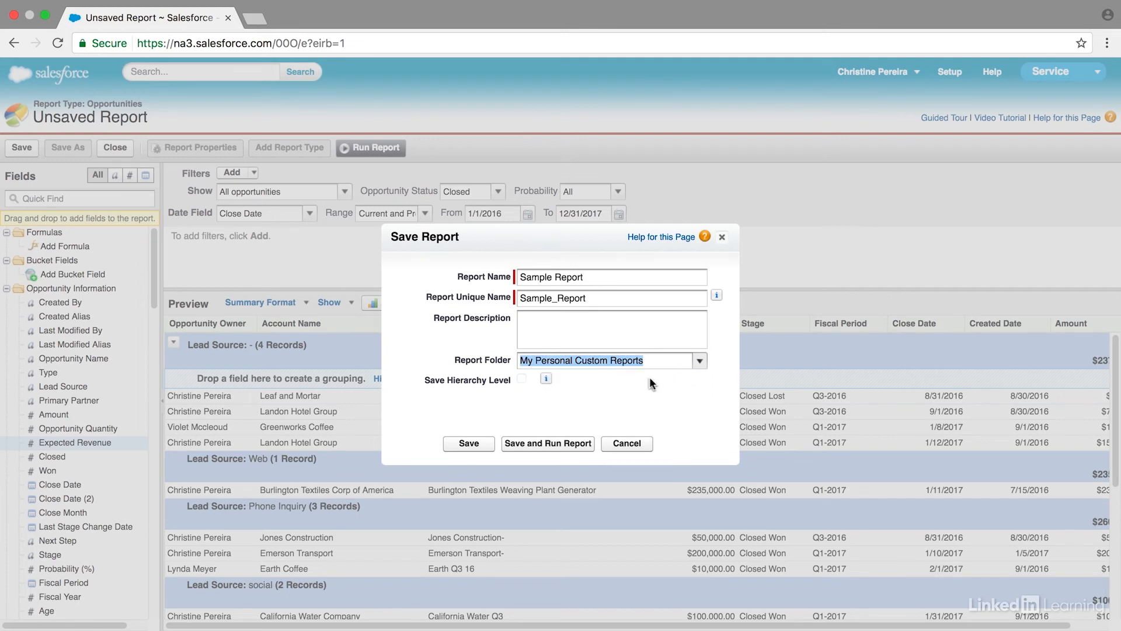
click(468, 443)
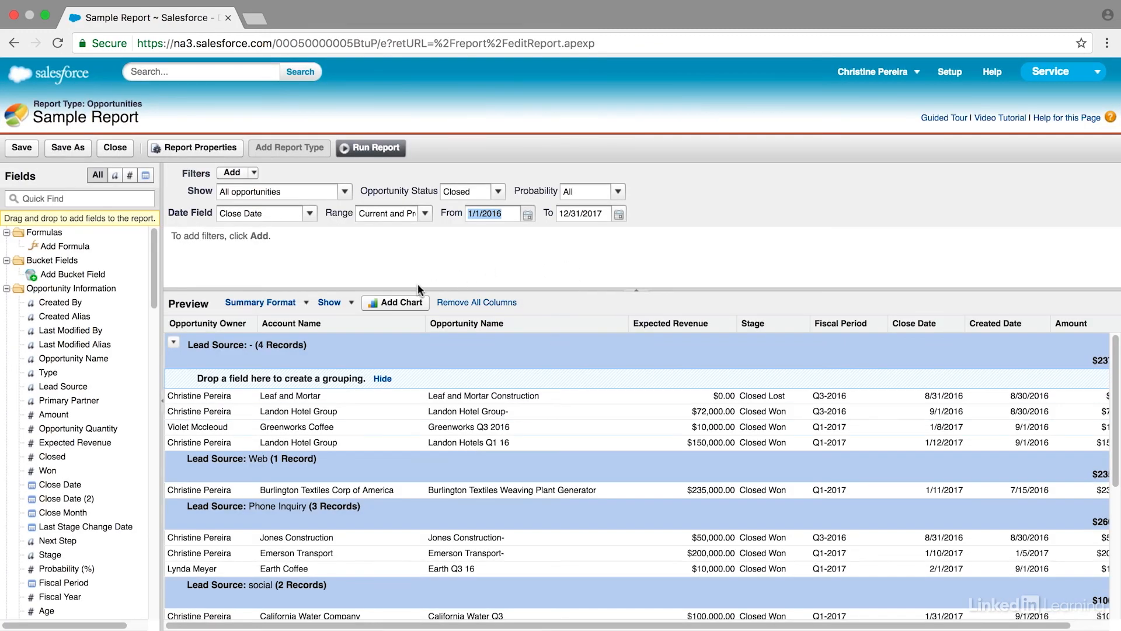
Step: Save & Close the builder, returning to the reports list with Sample Report on top
click(115, 147)
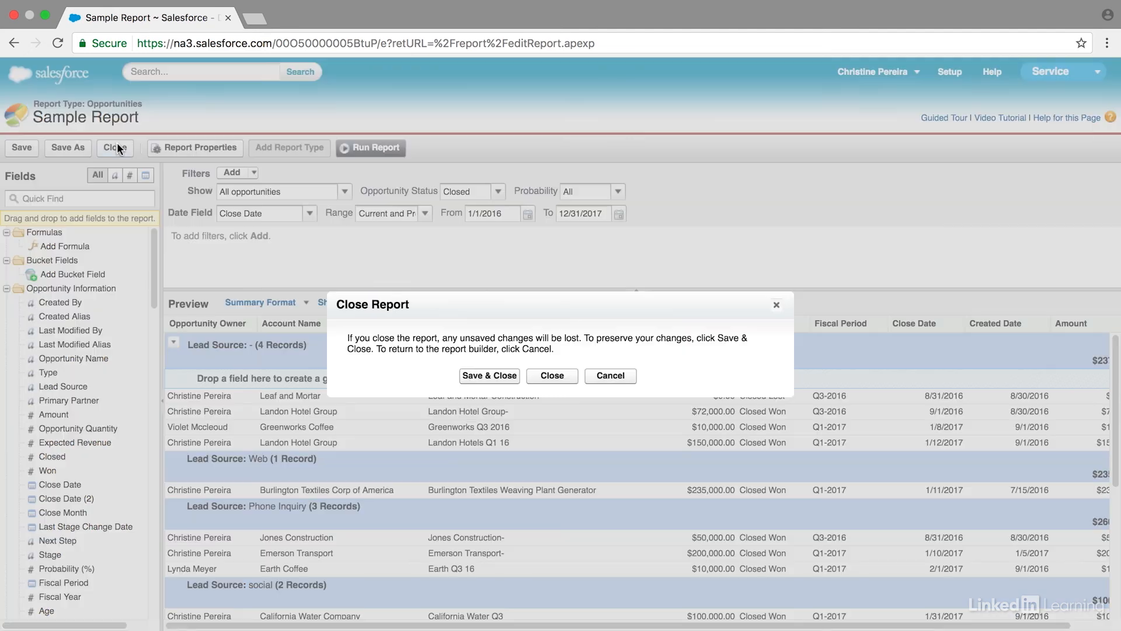
click(490, 374)
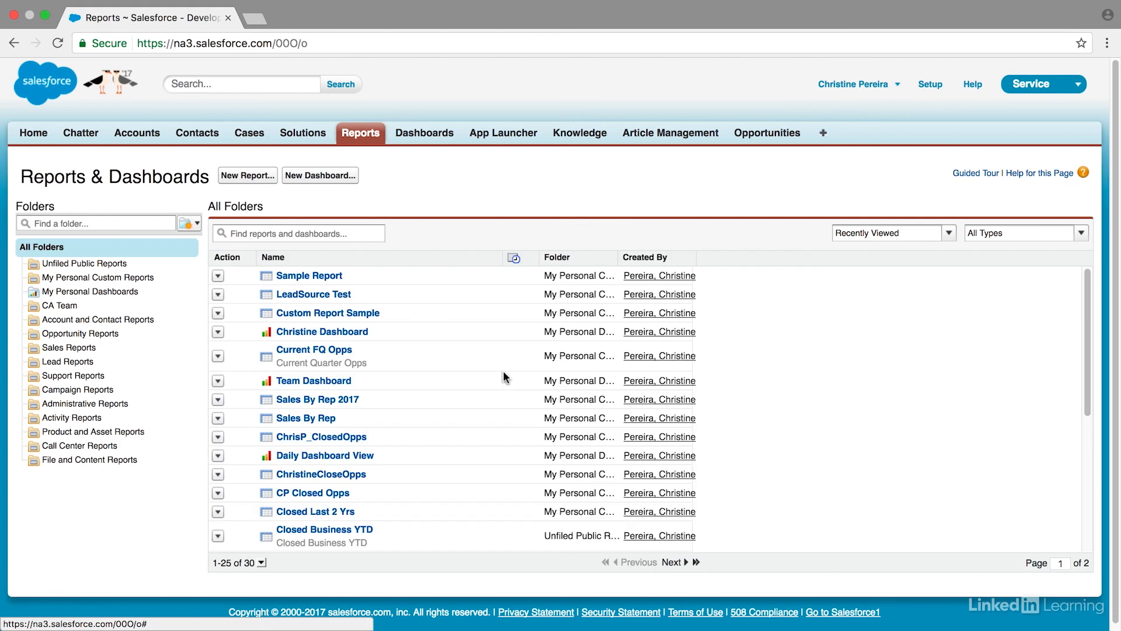